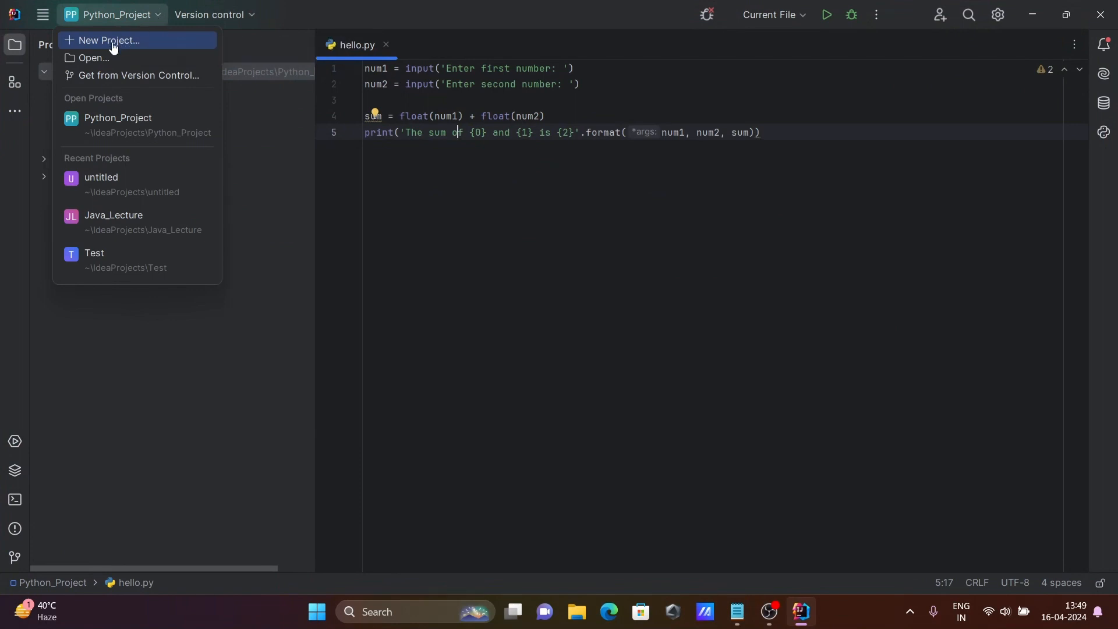
Install the Ruby plugin for additional project languages and restart the IDE to apply it
left_click(98, 41)
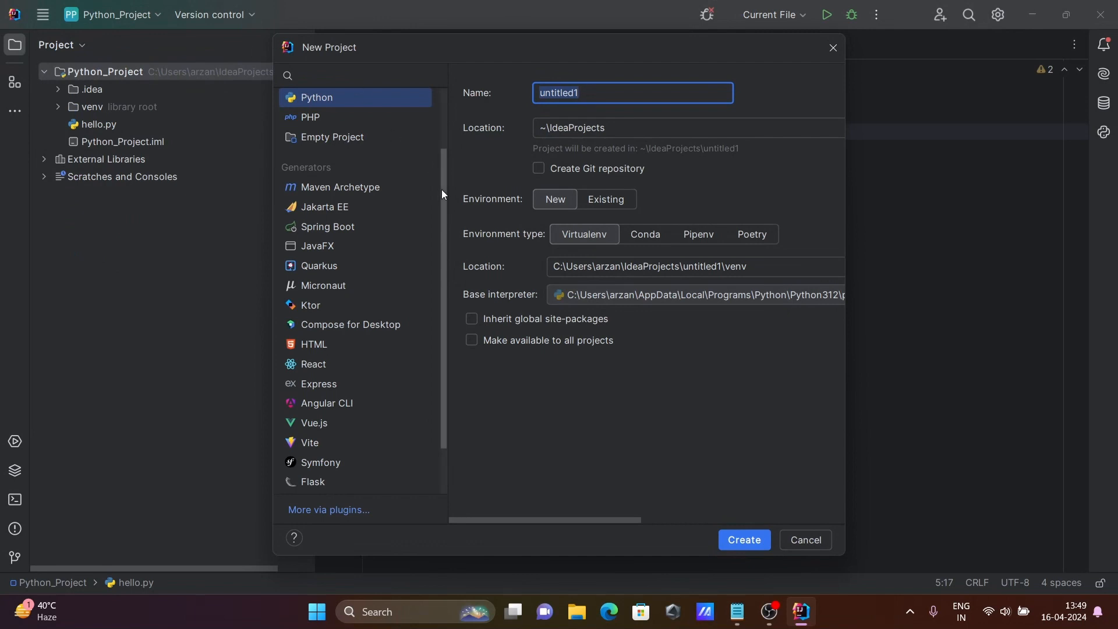
scroll(446, 194, "down", 2)
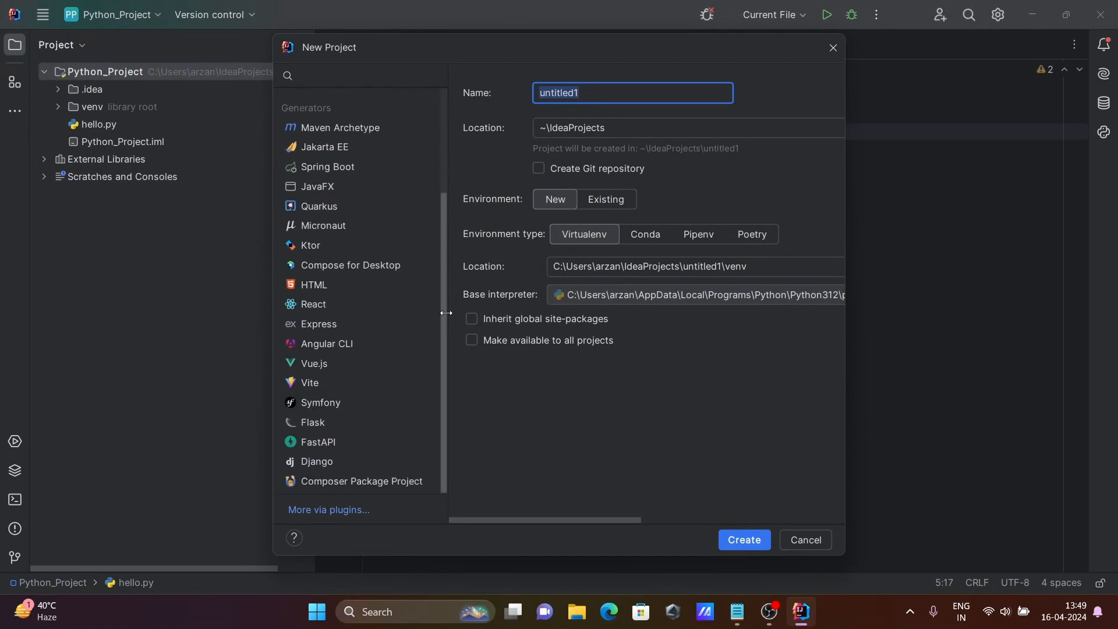
left_click(316, 510)
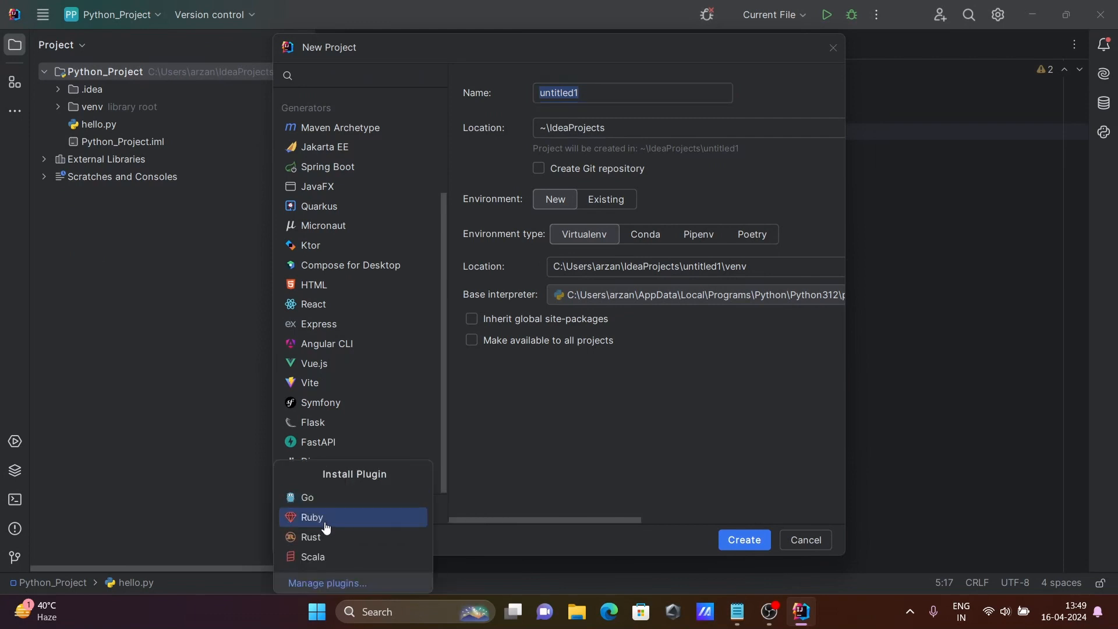
left_click(326, 517)
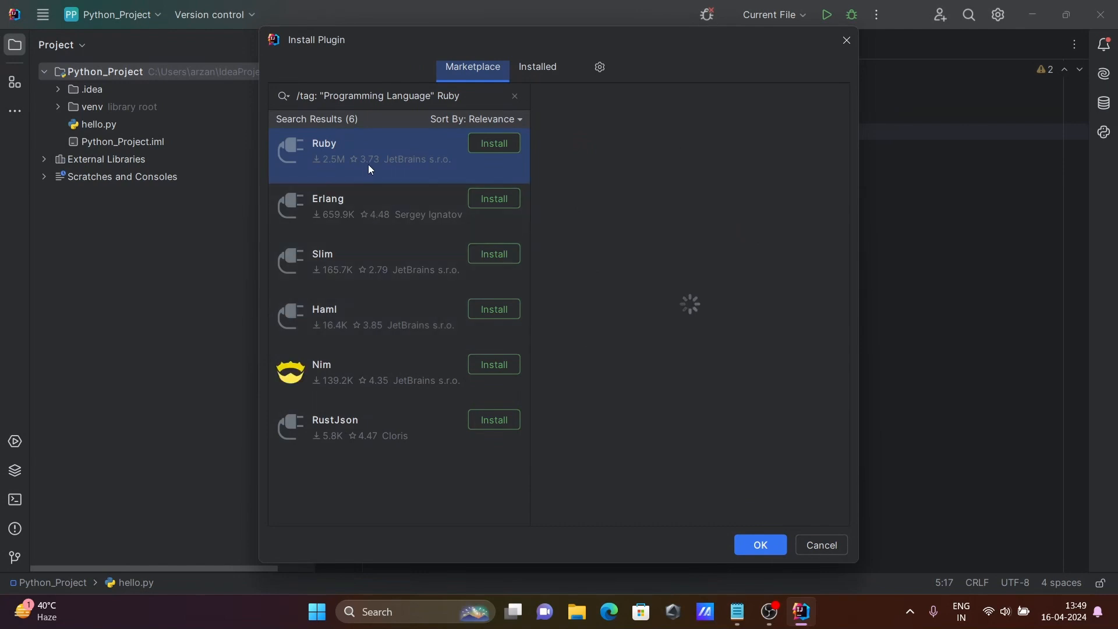
left_click(497, 144)
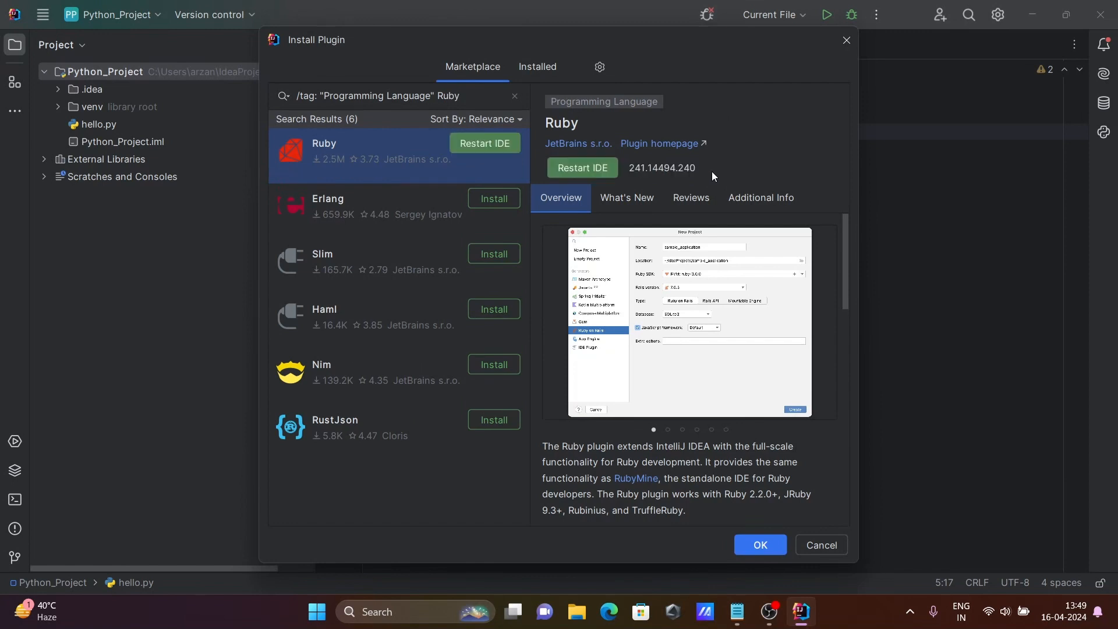
left_click(583, 167)
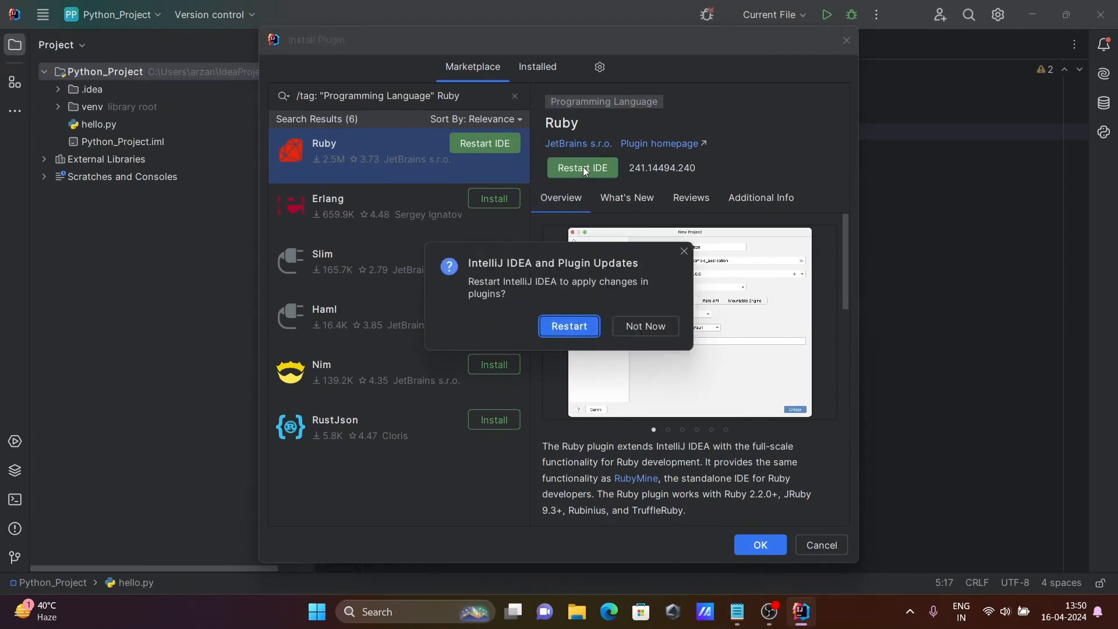
left_click(569, 329)
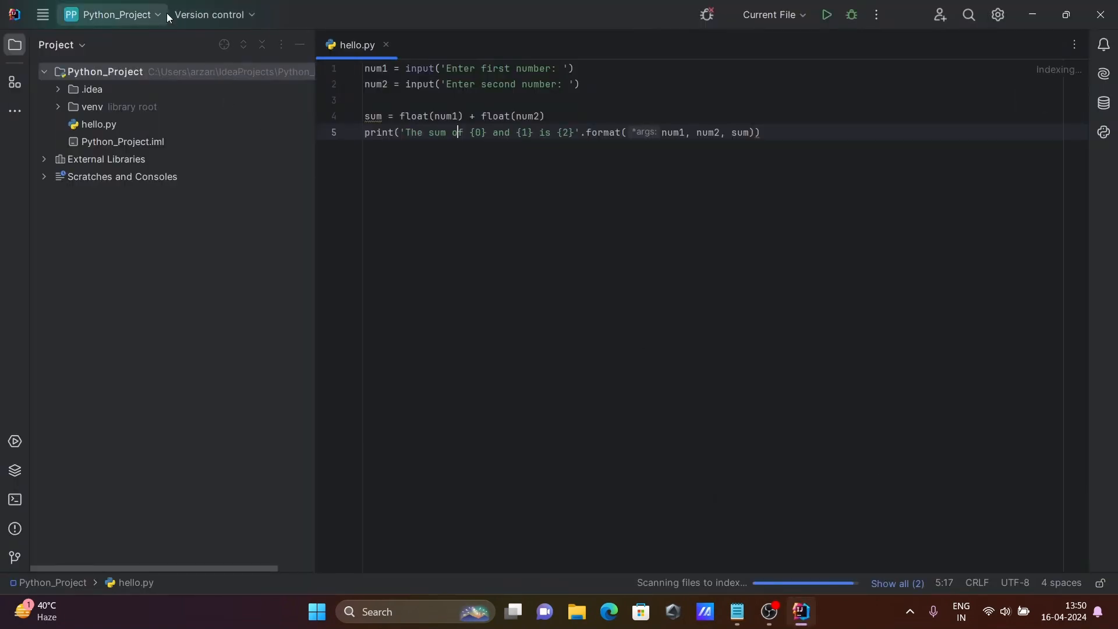
Start a new Ruby project and name it ruby_Project
left_click(161, 18)
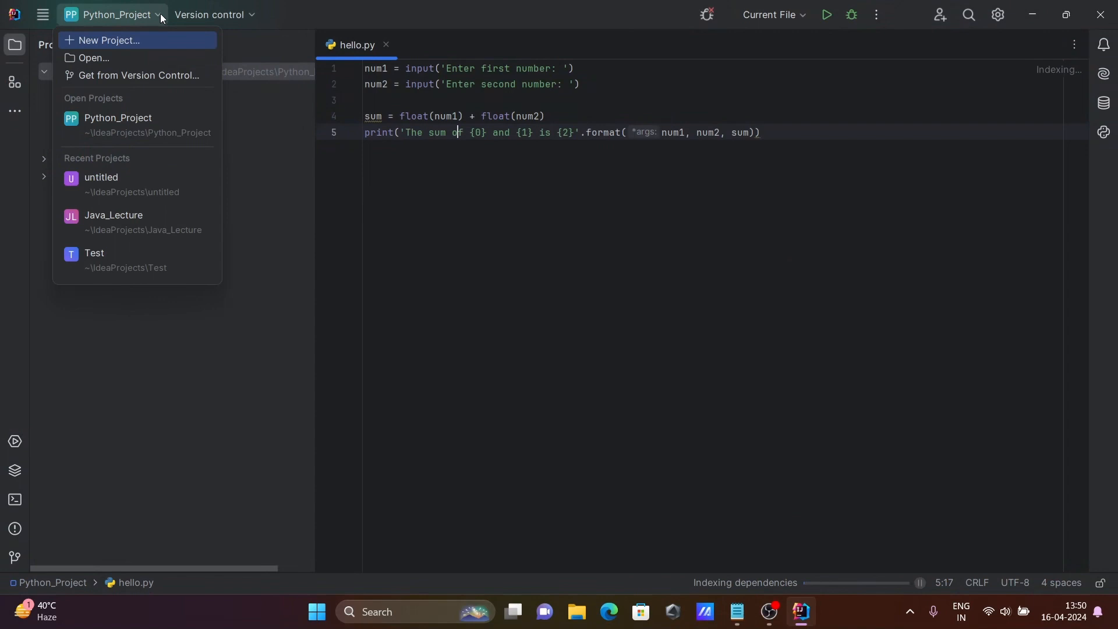
left_click(119, 44)
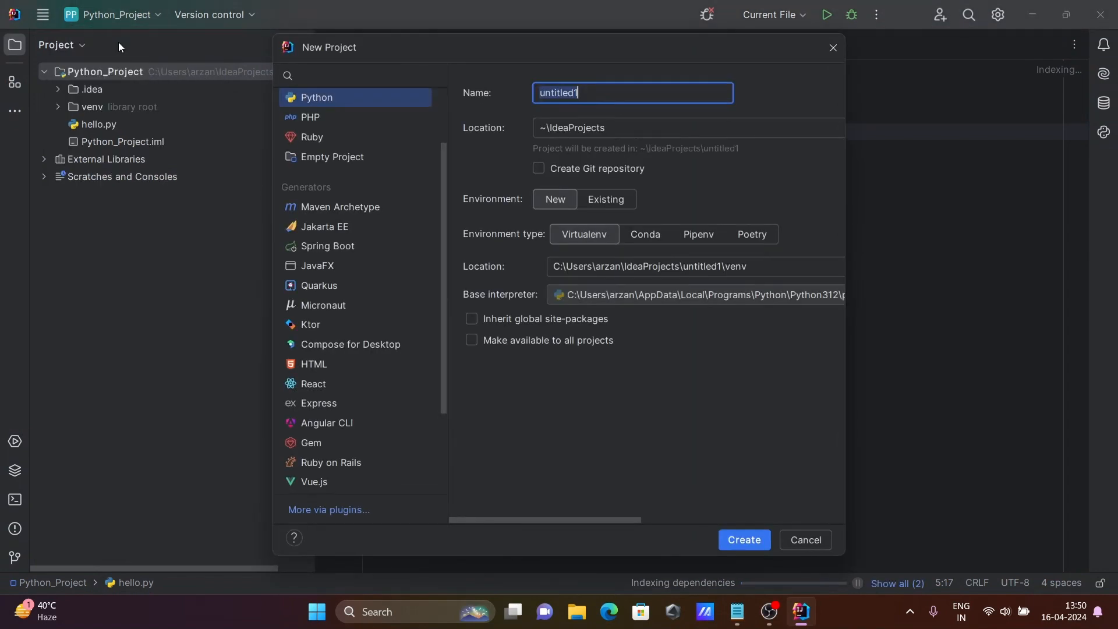
left_click(307, 142)
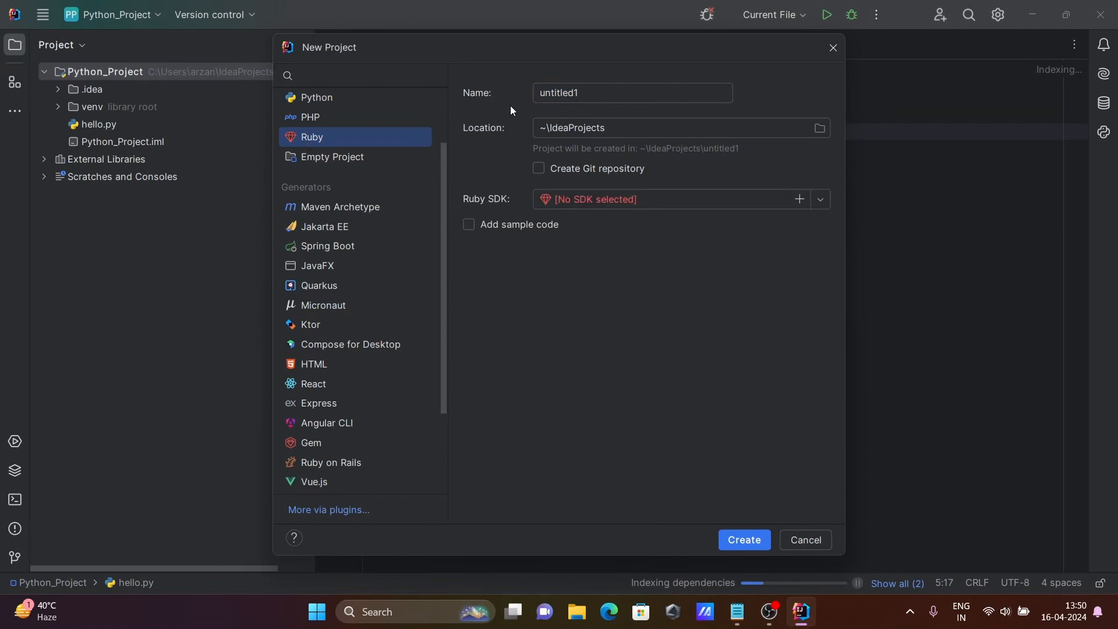
left_click_drag(585, 95, 479, 103)
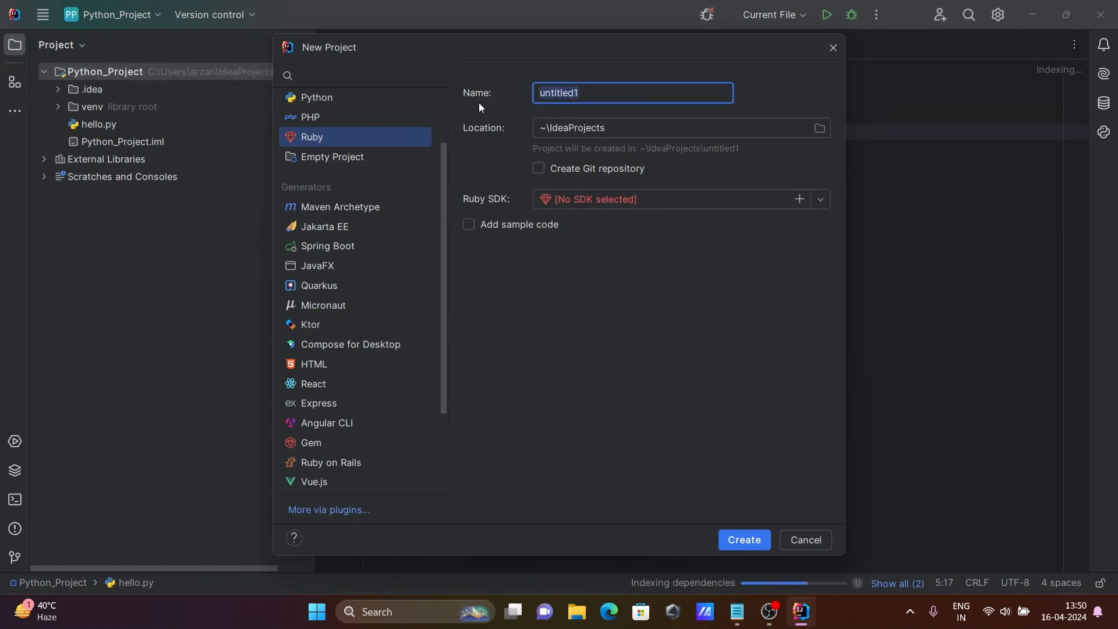
type("ru")
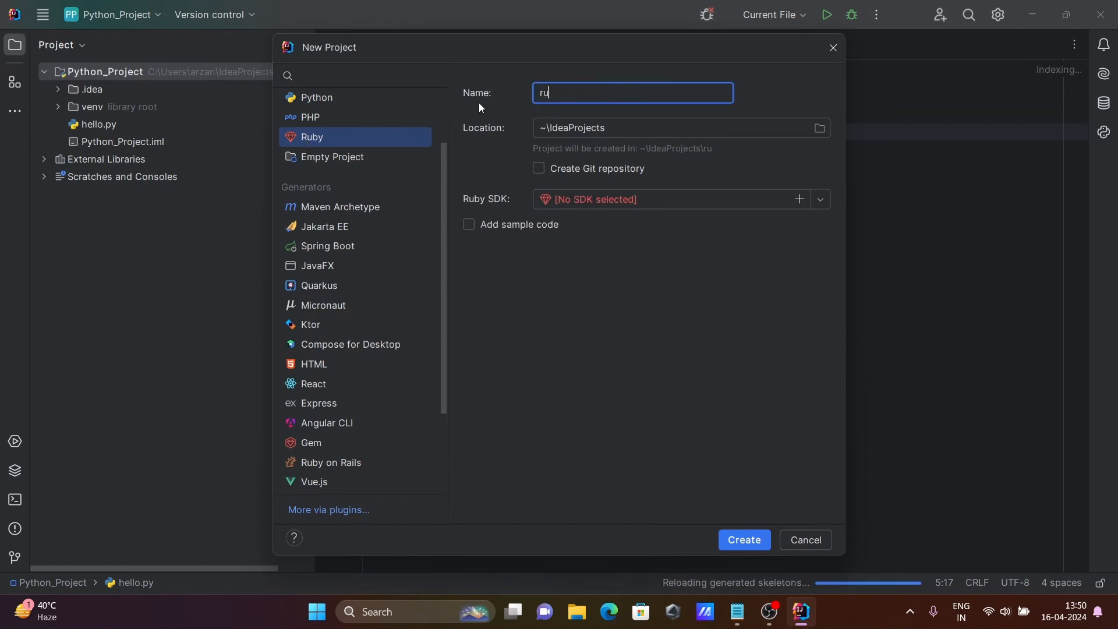
type("by_Project")
Set the Ruby SDK to C:\Ruby32-x64\bin\ruby.exe and create the project, opening it in the current window
left_click(771, 199)
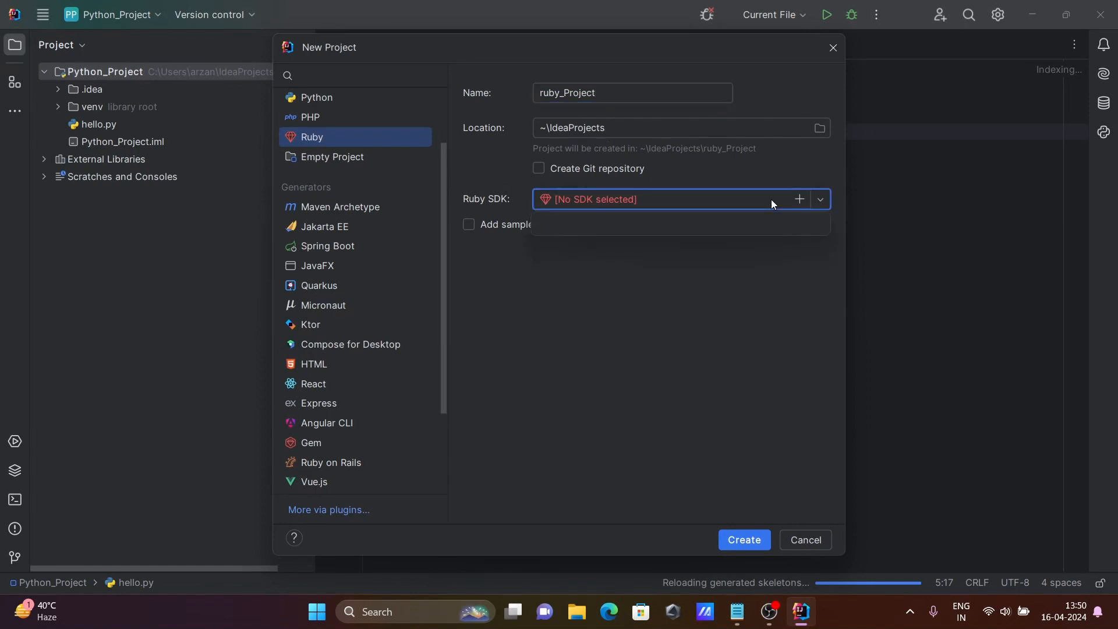
left_click(801, 200)
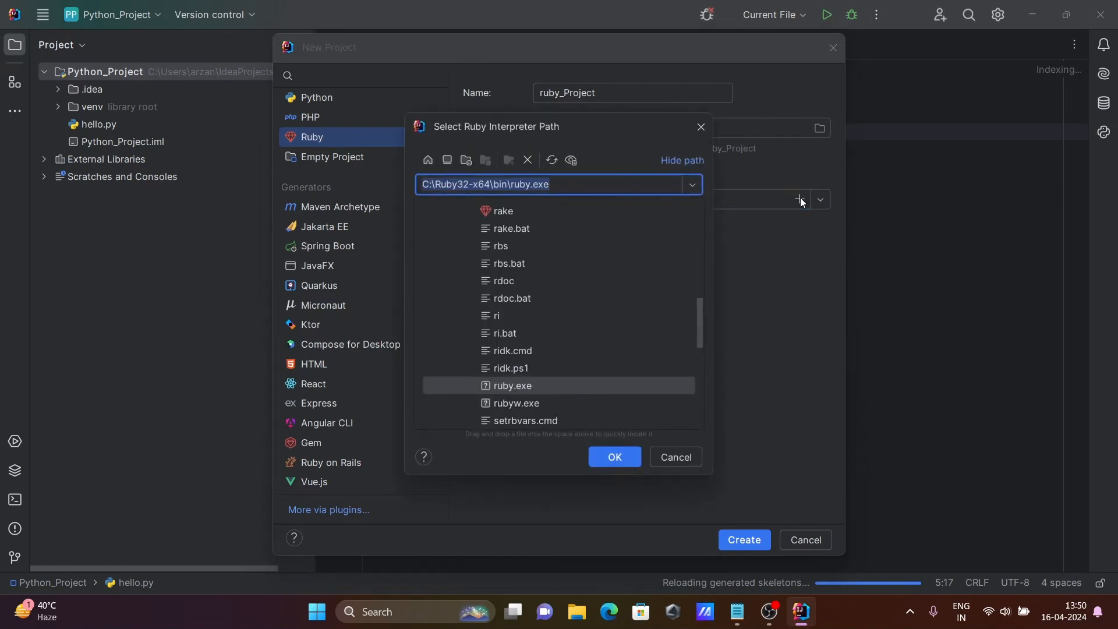
left_click(517, 387)
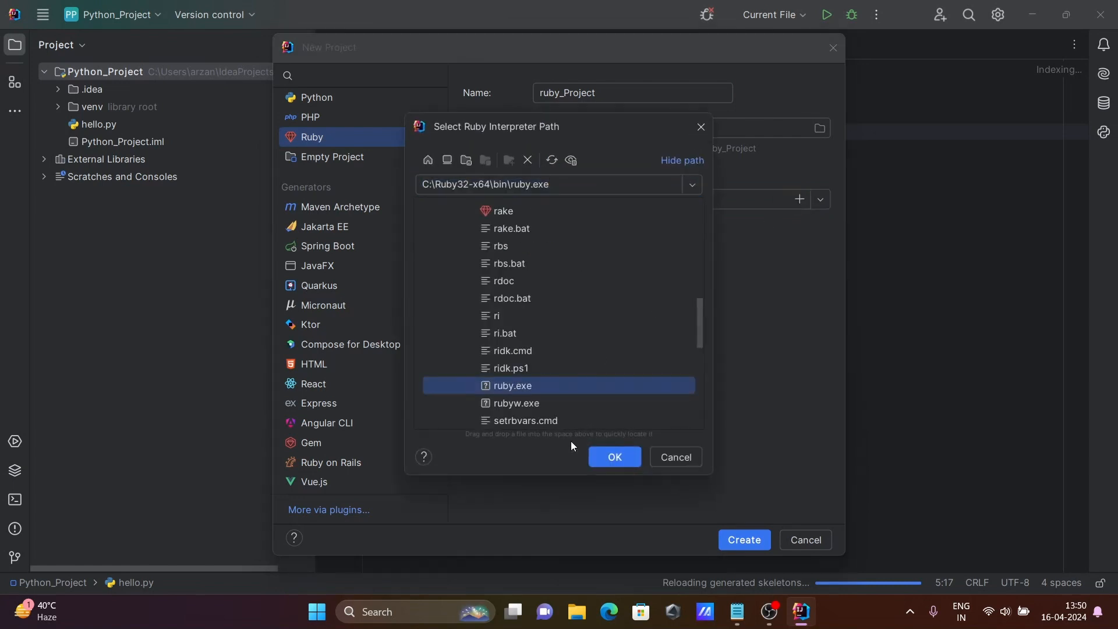
left_click(605, 458)
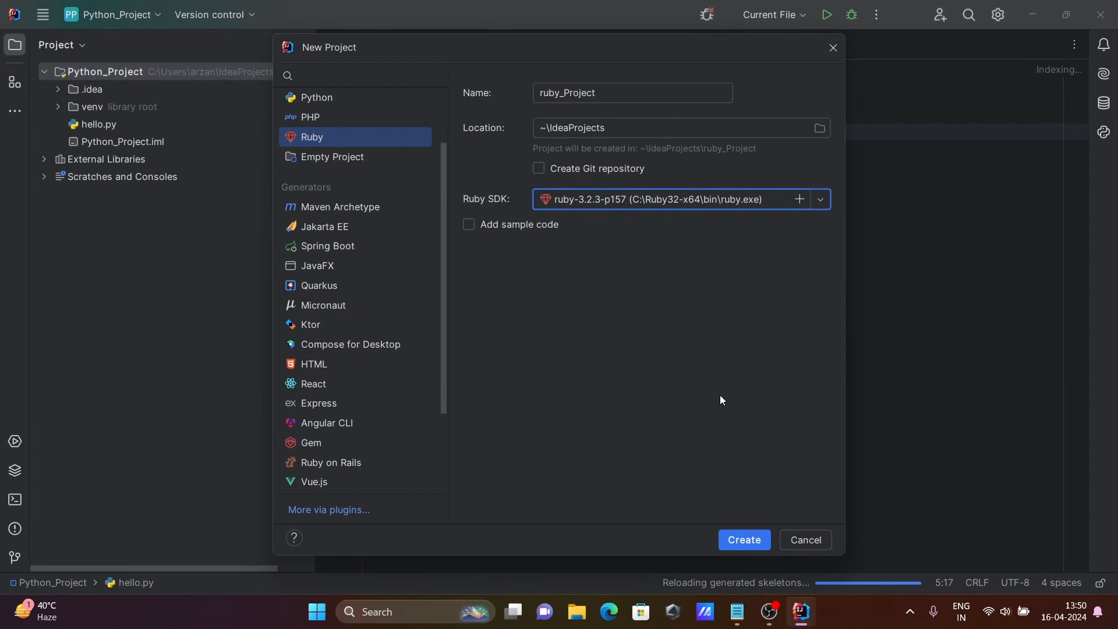
left_click(741, 541)
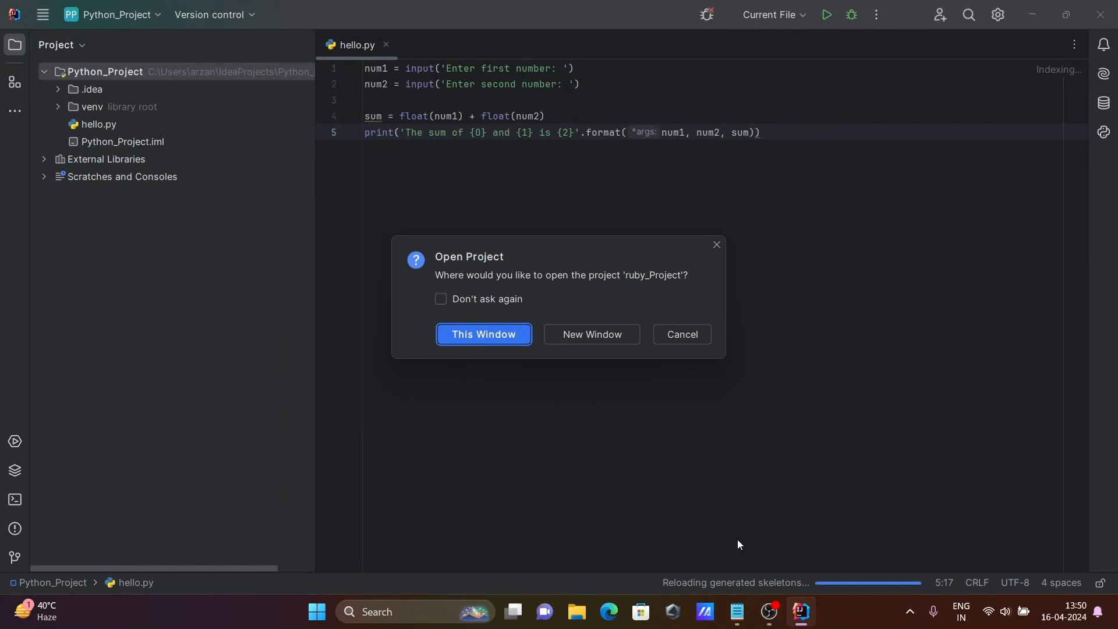
left_click(496, 336)
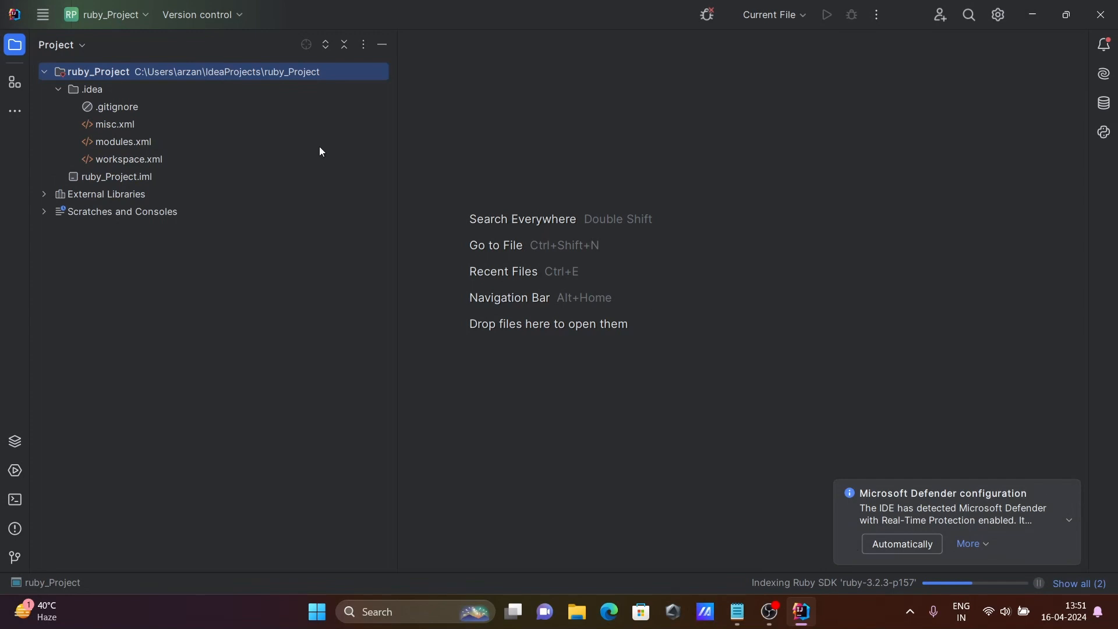
Create a new Ruby file named hello.rb in the ruby_Project root, using the File type
right_click(132, 73)
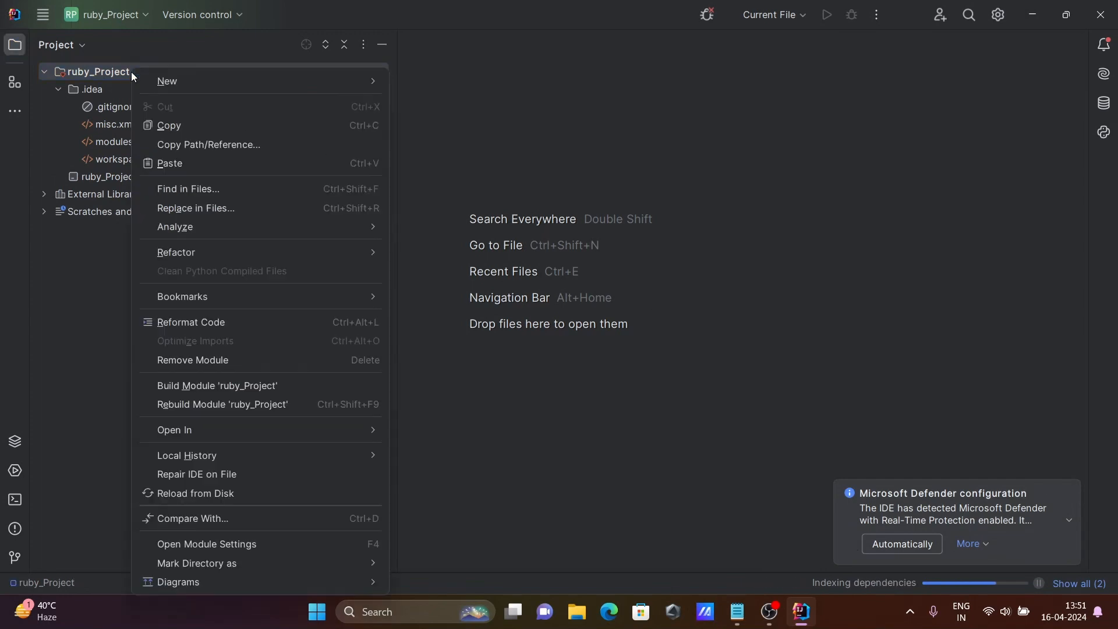
mouse_move(157, 78)
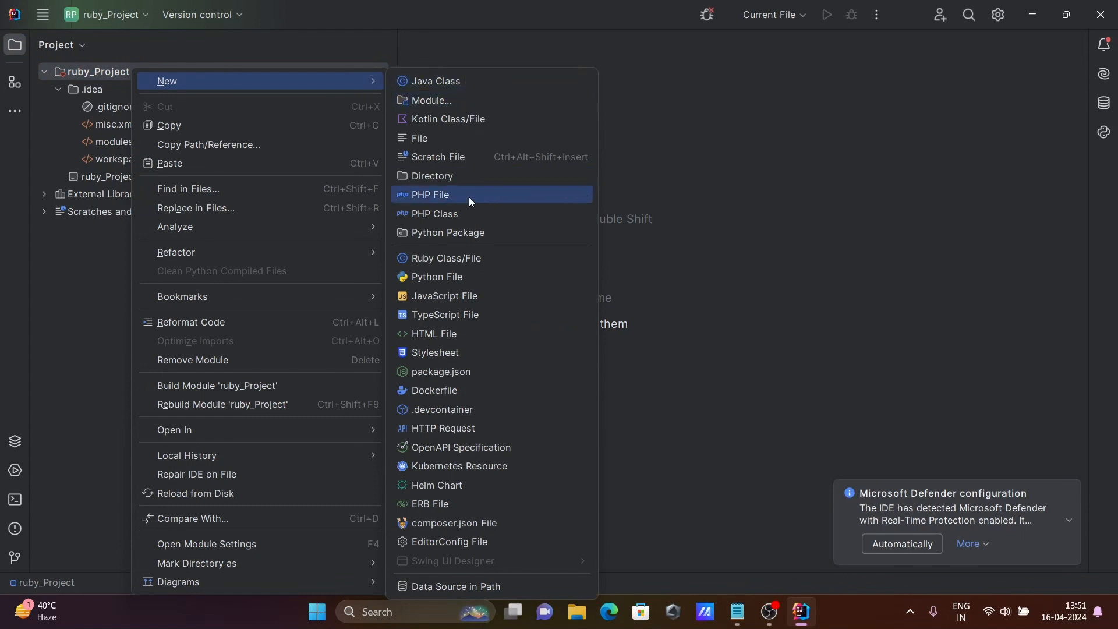
left_click(451, 259)
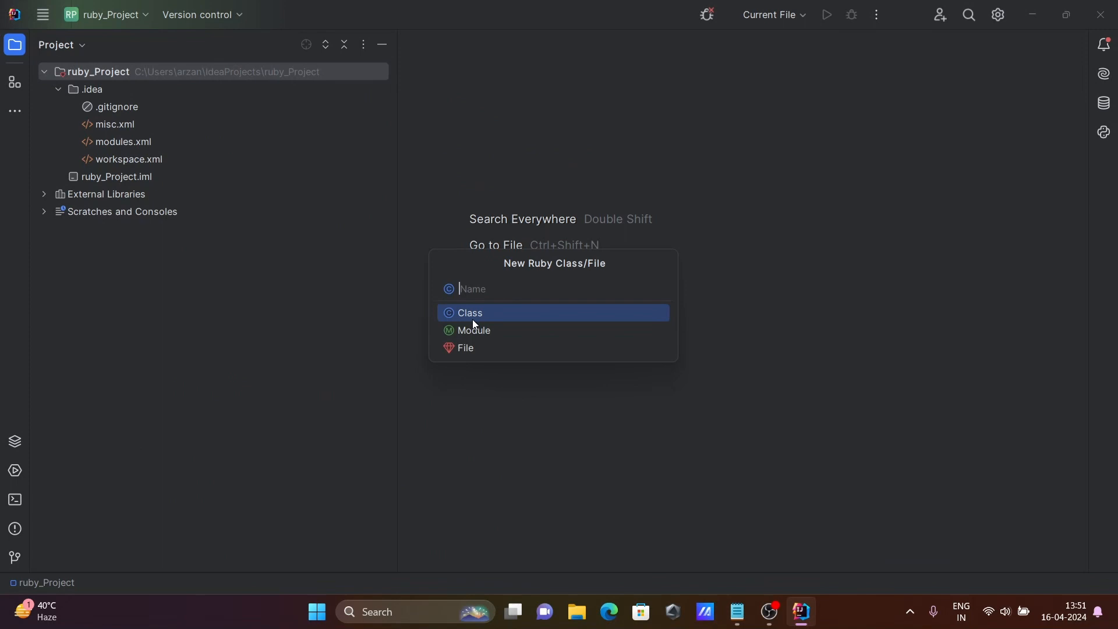
key("Down")
key("Down")
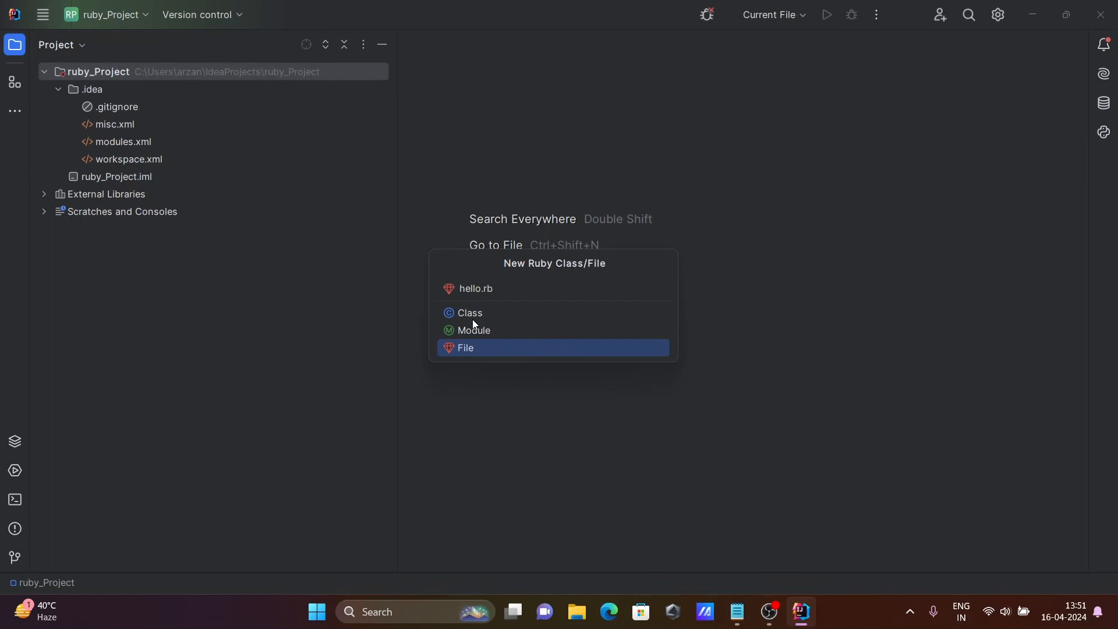
key("Return")
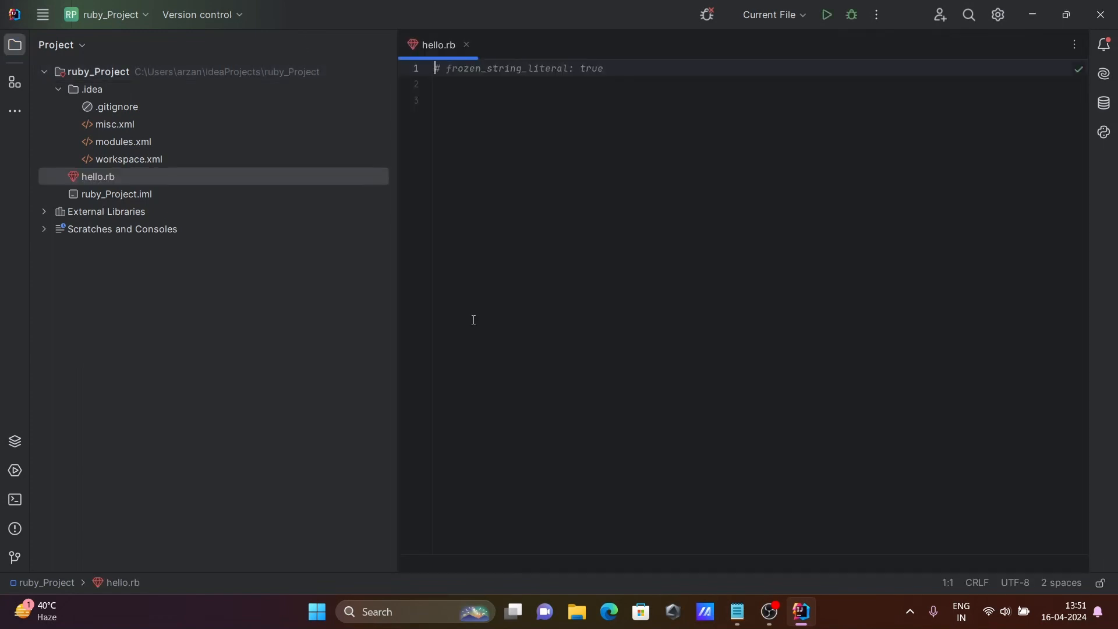
Copy the line puts "Hello World" from the Notepad notes into line 3 of hello.rb and run the file
left_click(738, 611)
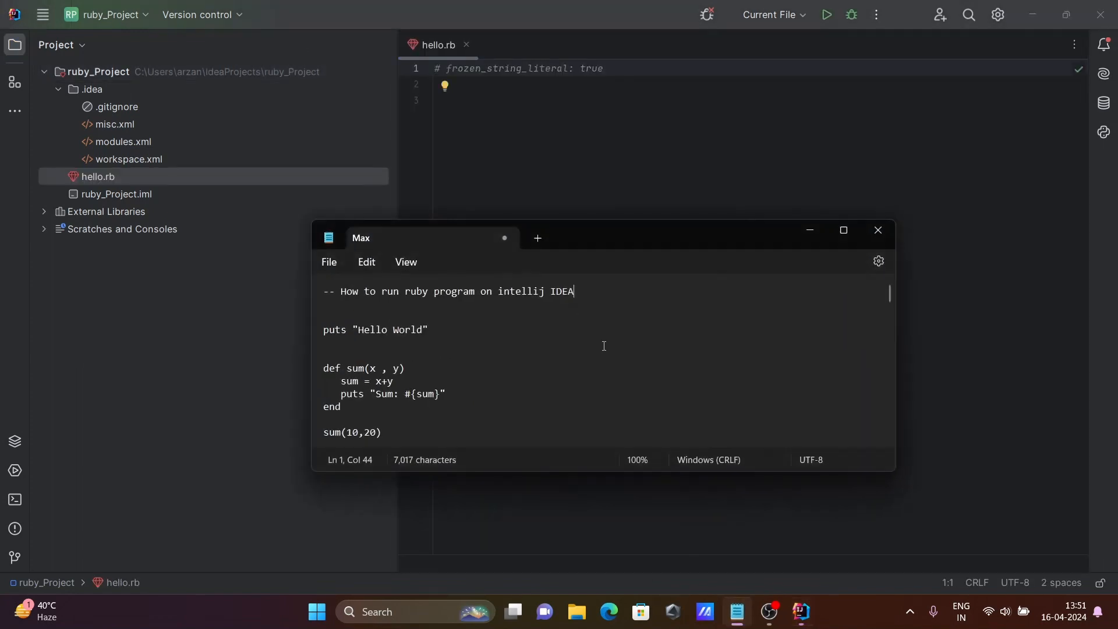
left_click_drag(430, 330, 318, 332)
key("ctrl+c")
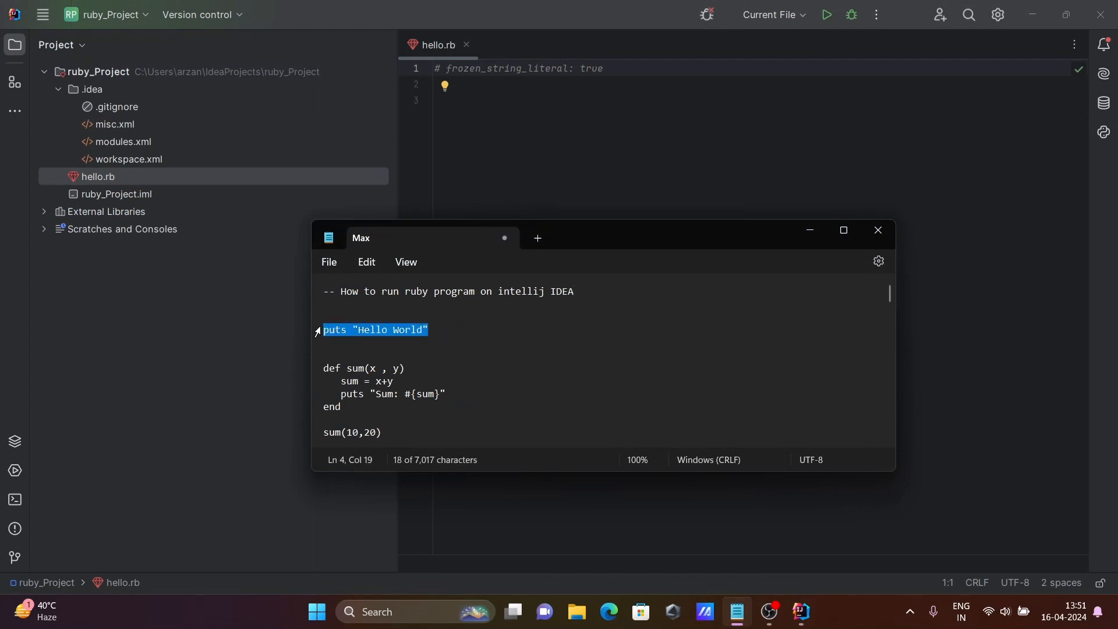
left_click(549, 111)
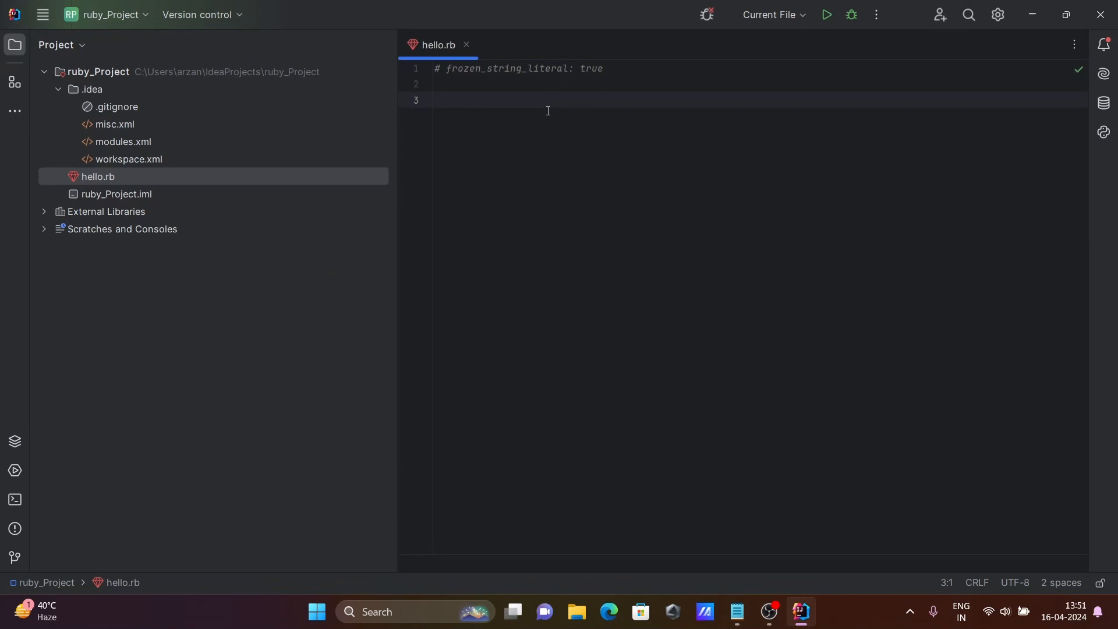
key("ctrl+v")
left_click(827, 16)
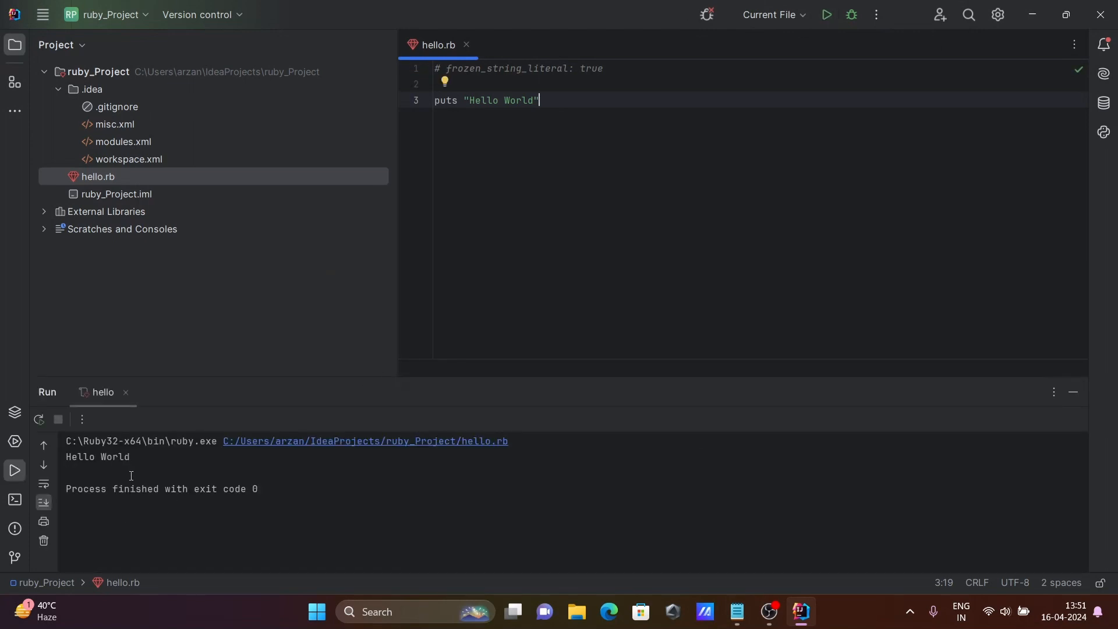
Replace all code in hello.rb with the sum(x , y) function and sum(10,20) call from the Notepad notes, and run it
left_click(737, 611)
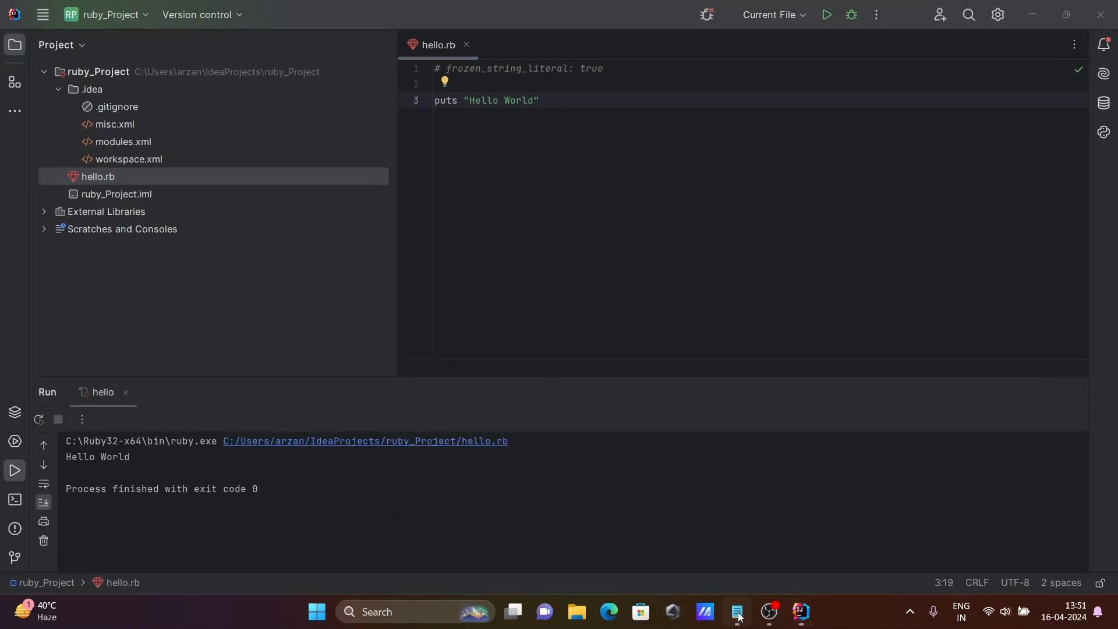
left_click_drag(383, 432, 325, 373)
key("ctrl+c")
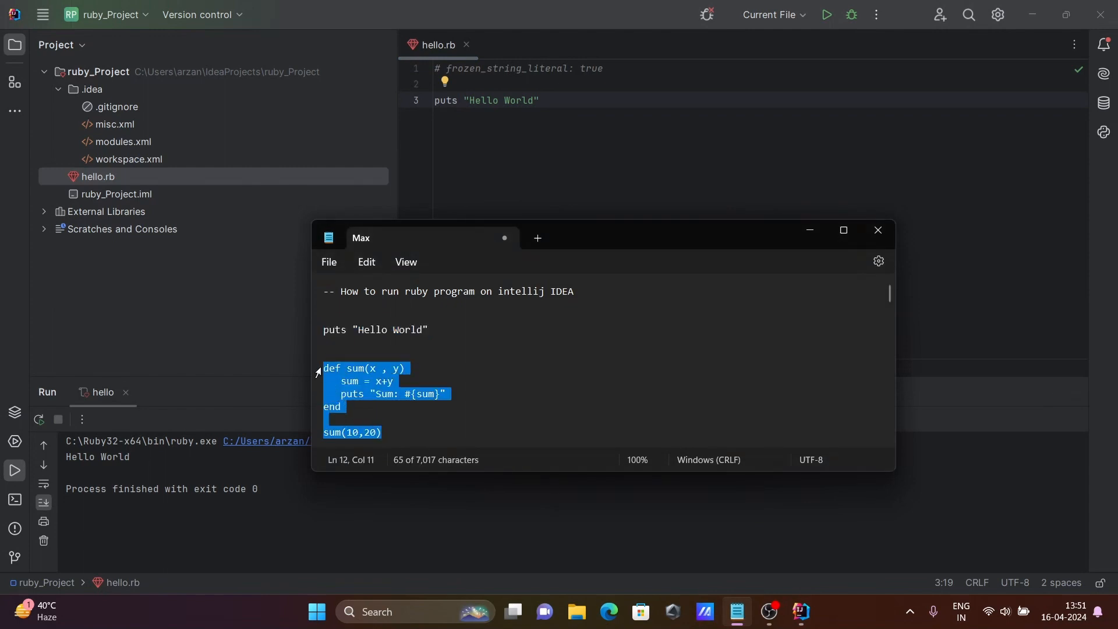
left_click(547, 174)
key("ctrl+a")
key("ctrl+v")
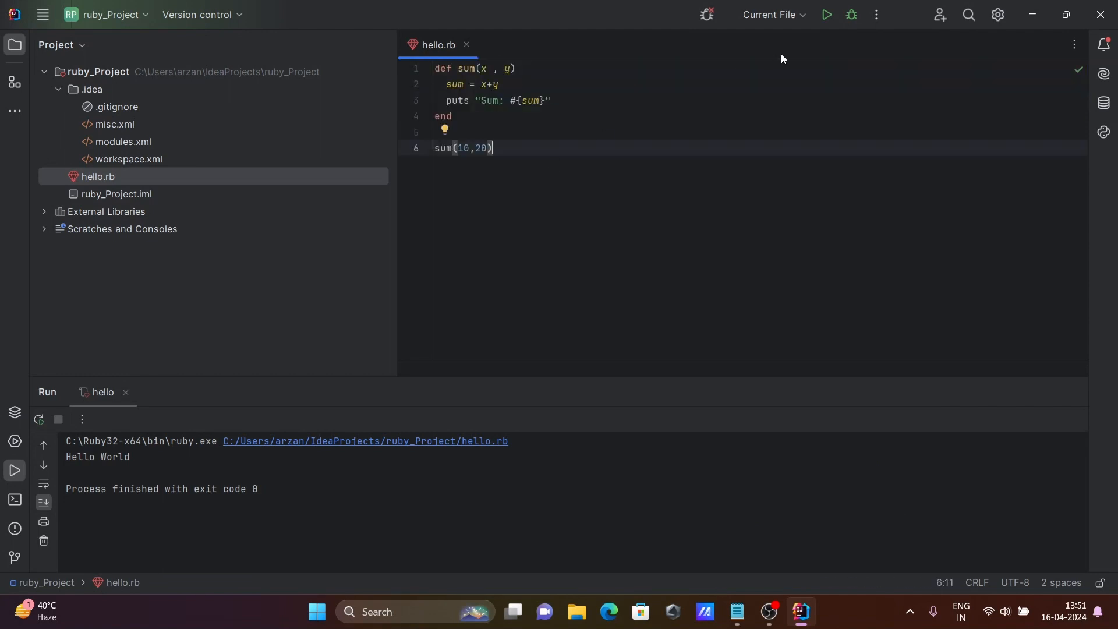
left_click(827, 20)
left_click(743, 626)
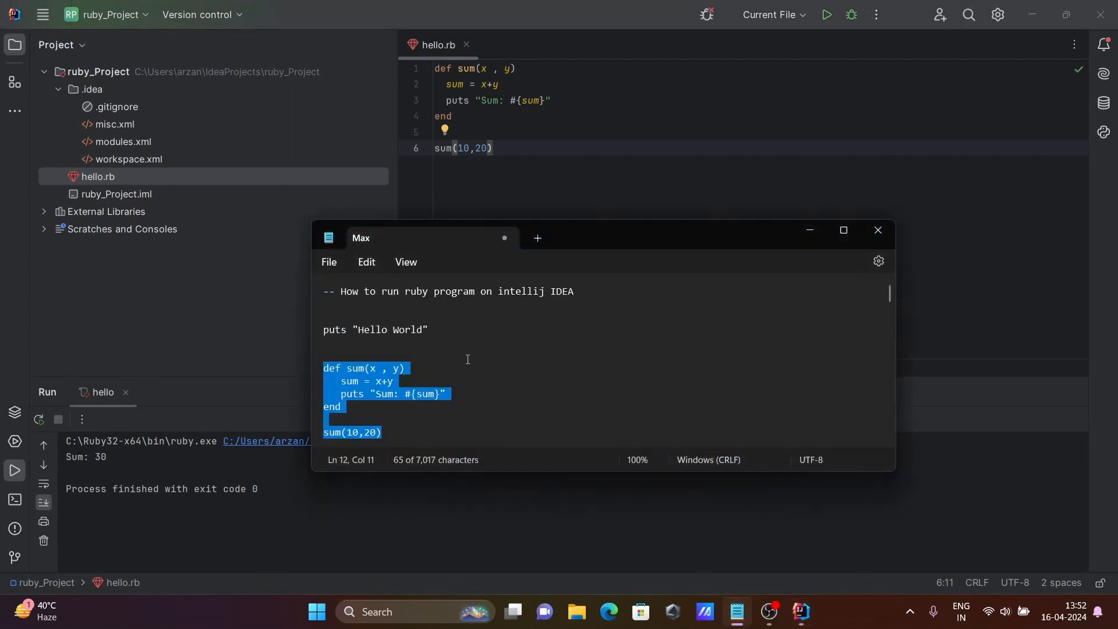
left_click(468, 359)
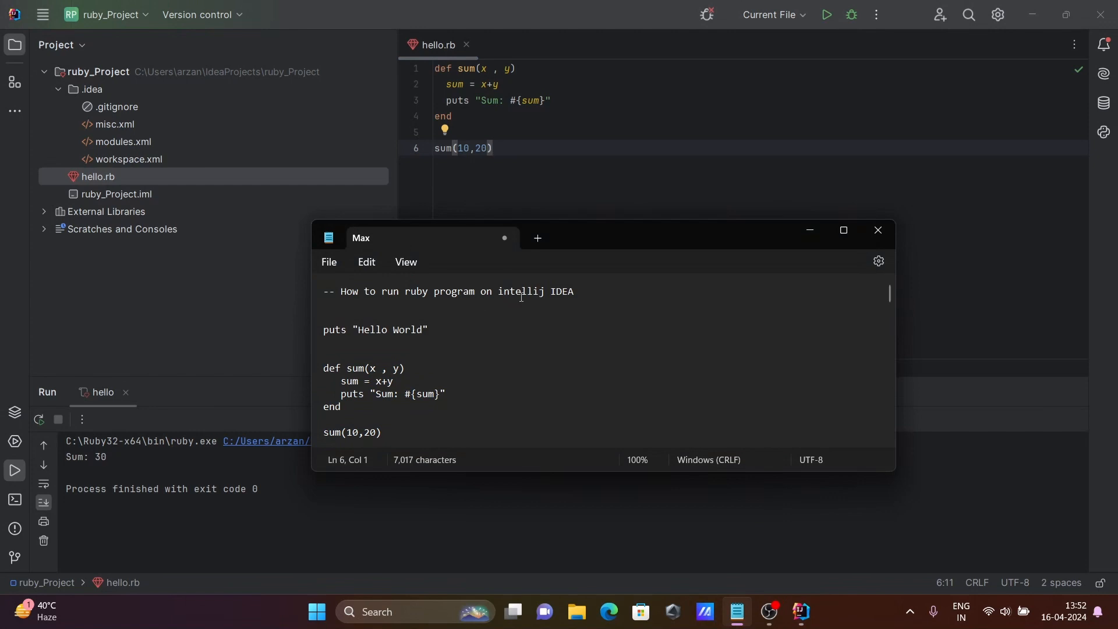